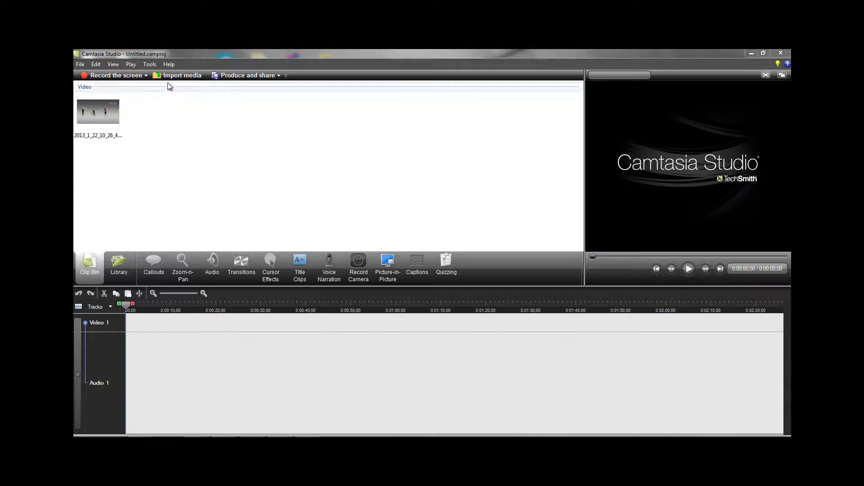
Add the recorded clip to the timeline and set the editing dimensions to 1920 x 1080.
{"action": "left_click_drag", "start_coordinate": [92, 120], "coordinate": [138, 334]}
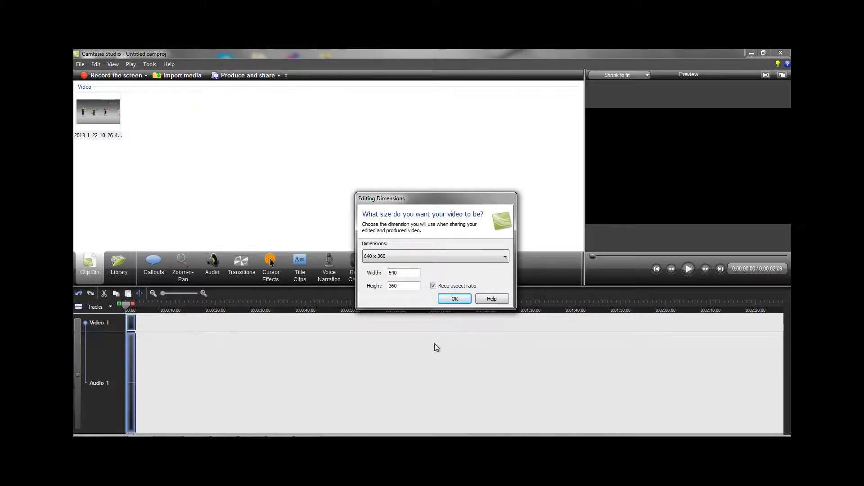
{"action": "left_click", "coordinate": [418, 260]}
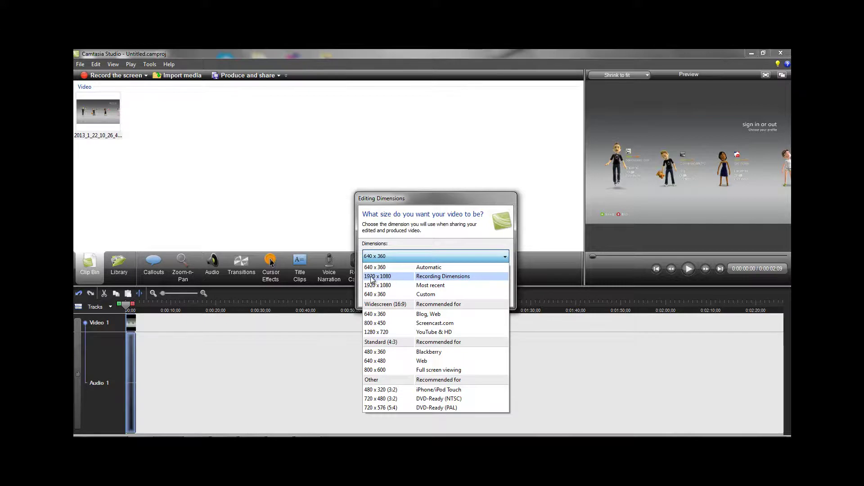
{"action": "left_click", "coordinate": [409, 277]}
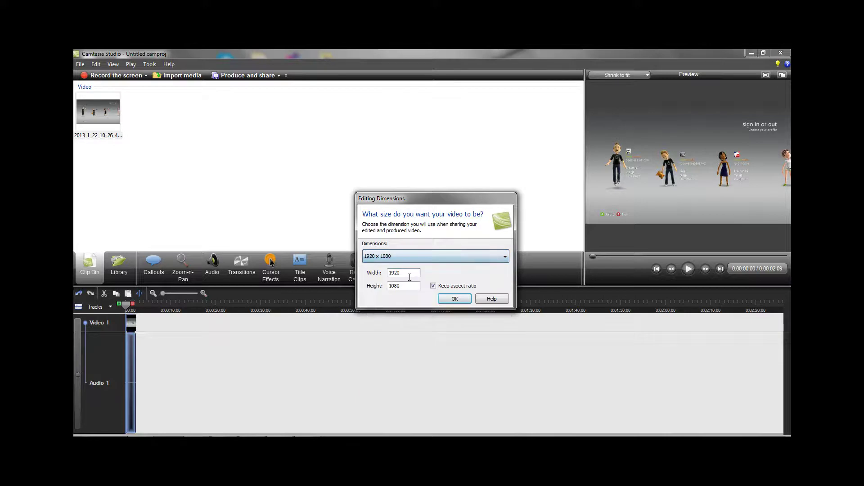
{"action": "left_click", "coordinate": [460, 298]}
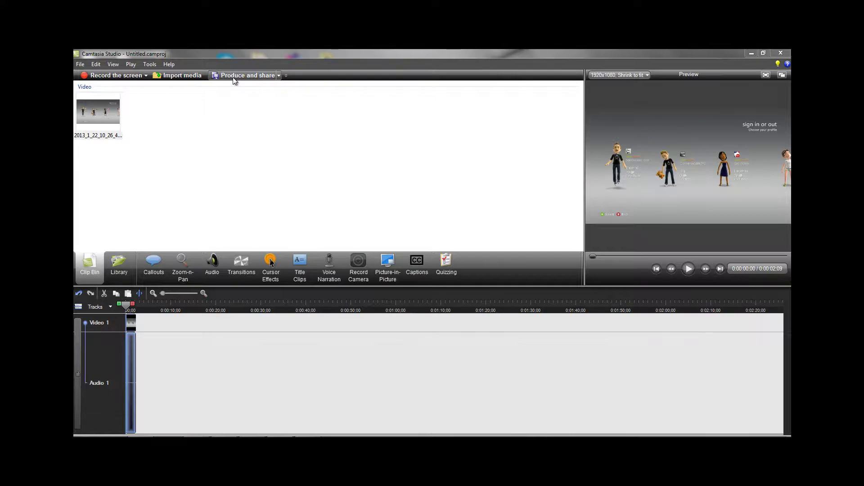
Open Manage Production Presets from Produce and share and select the HD 1080 P preset.
{"action": "left_click", "coordinate": [248, 76]}
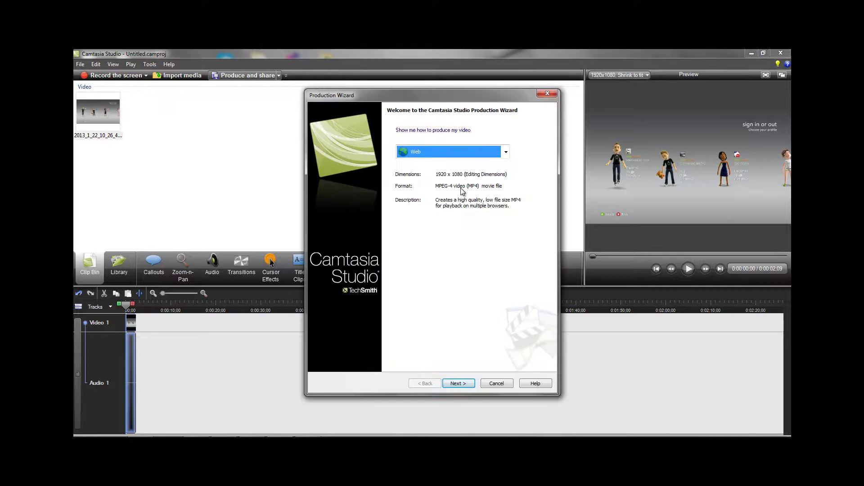
{"action": "left_click", "coordinate": [443, 153]}
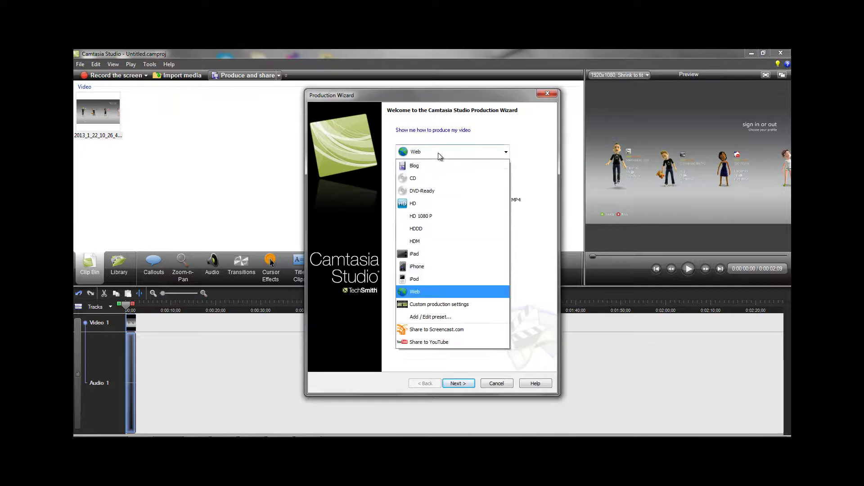
{"action": "left_click", "coordinate": [435, 317]}
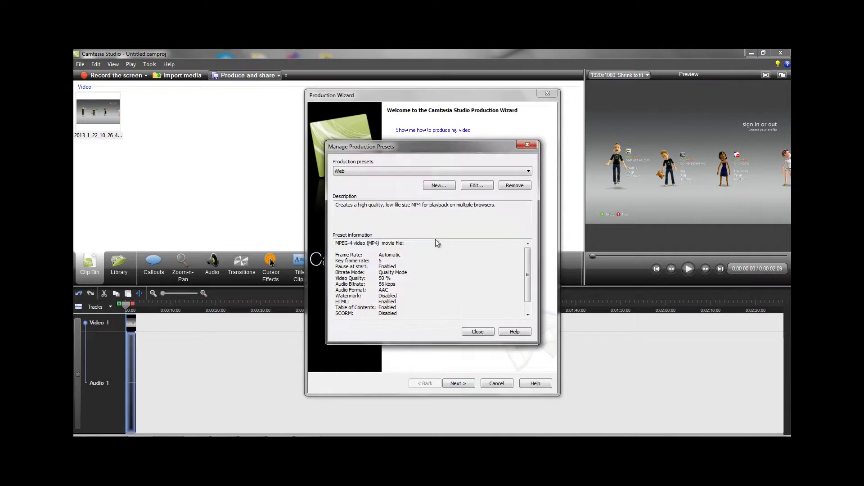
{"action": "left_click", "coordinate": [396, 176]}
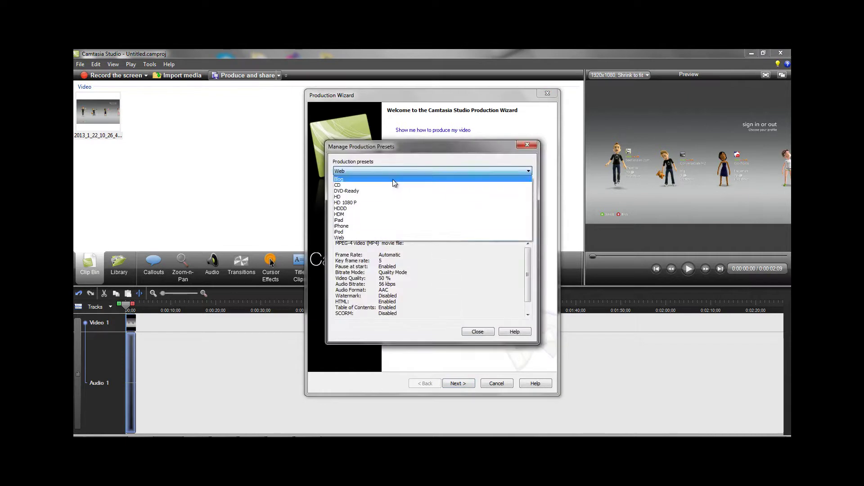
{"action": "left_click", "coordinate": [387, 202]}
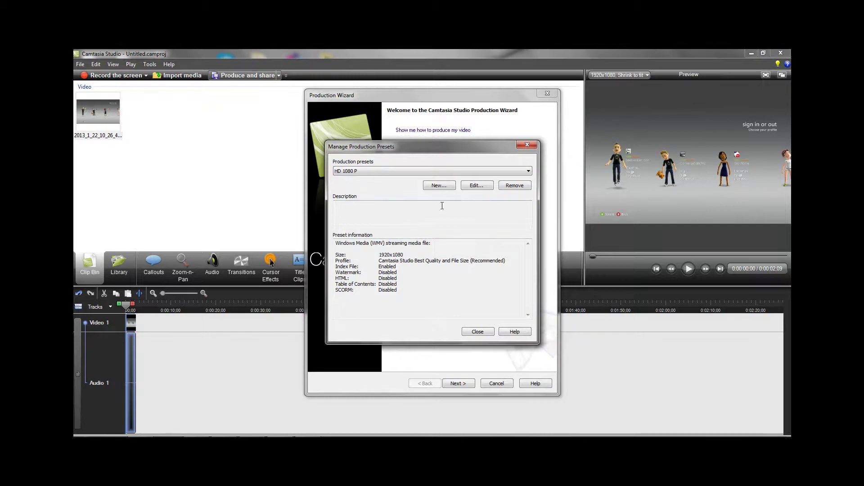
Start editing the HD 1080 P preset, keeping its name and WMV format.
{"action": "left_click", "coordinate": [476, 186]}
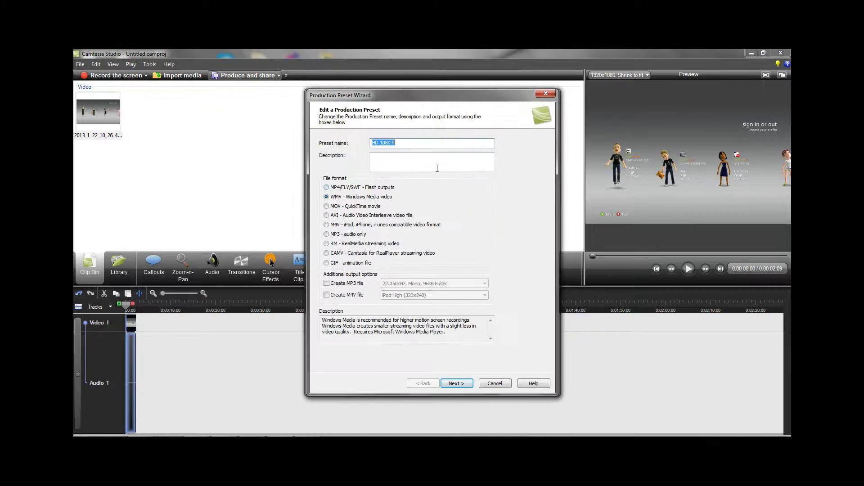
{"action": "left_click", "coordinate": [406, 142]}
{"action": "double_click", "coordinate": [431, 147]}
{"action": "left_click", "coordinate": [425, 144]}
{"action": "left_click", "coordinate": [457, 383]}
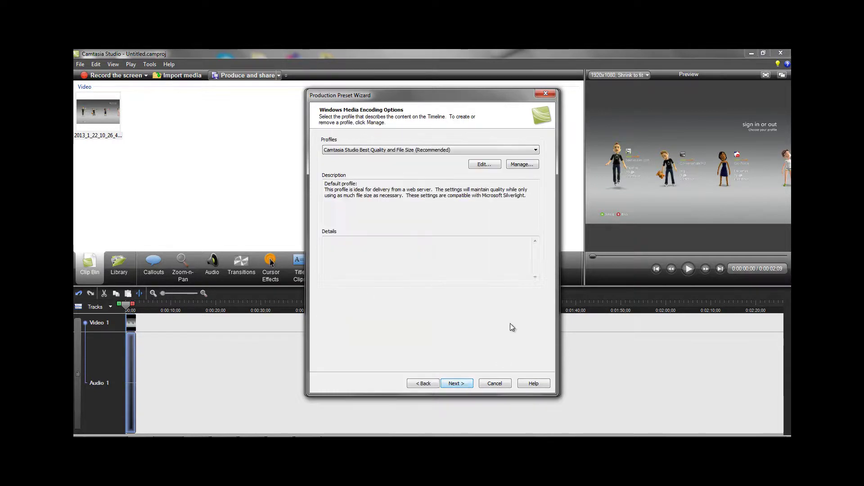
Keep the recommended Best Quality and File Size Windows Media encoding profile.
{"action": "left_click", "coordinate": [389, 149]}
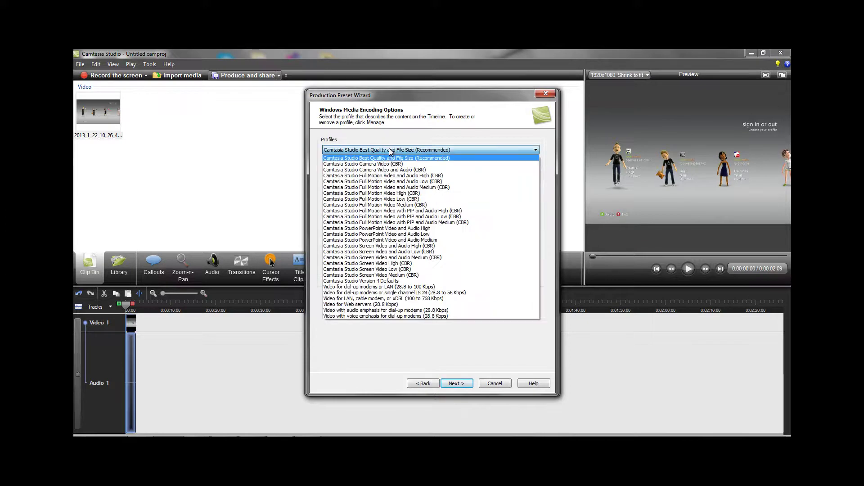
{"action": "left_click", "coordinate": [418, 158]}
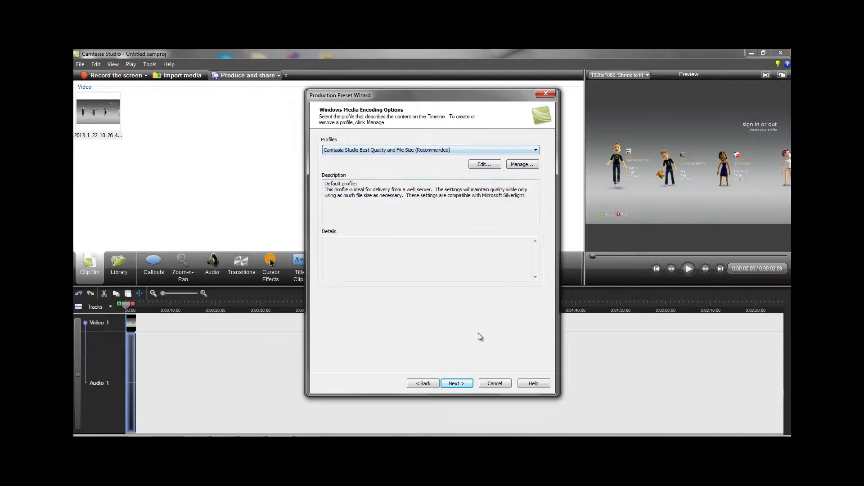
{"action": "left_click", "coordinate": [456, 383]}
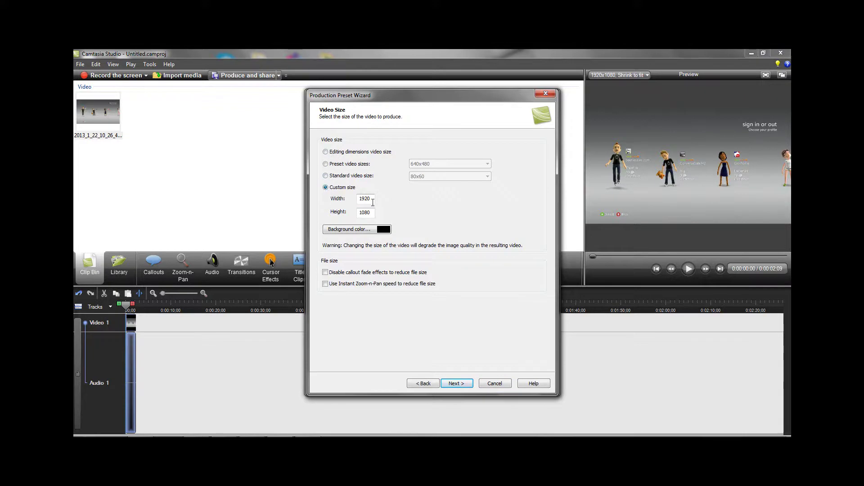
Use a custom 1920 x 1080 video size, leave the watermark off, and finish the preset.
{"action": "mouse_move", "coordinate": [373, 203]}
{"action": "left_mouse_down"}
{"action": "mouse_move", "coordinate": [340, 191]}
{"action": "mouse_move", "coordinate": [373, 212]}
{"action": "mouse_move", "coordinate": [359, 212]}
{"action": "left_mouse_up"}
{"action": "left_click", "coordinate": [459, 384]}
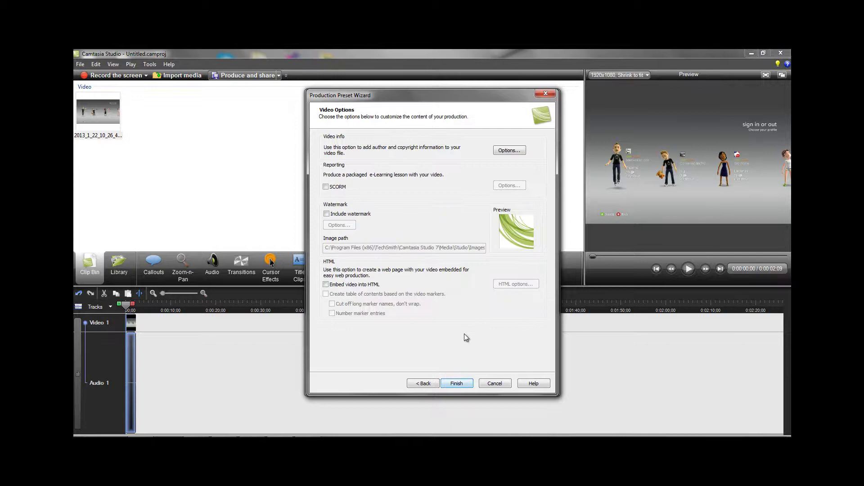
{"action": "left_click", "coordinate": [326, 214]}
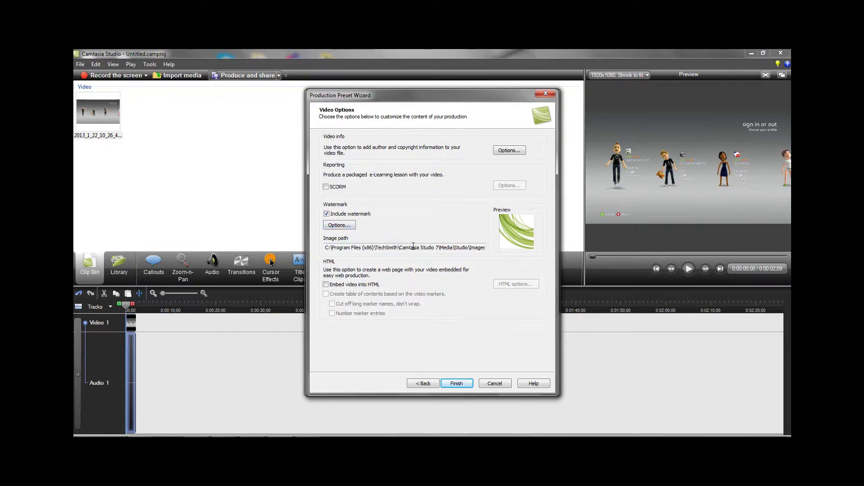
{"action": "left_click", "coordinate": [327, 214]}
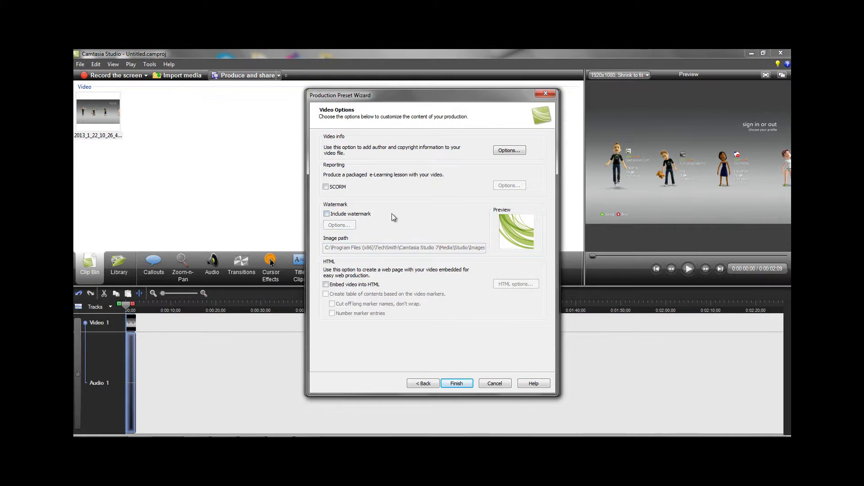
{"action": "left_click", "coordinate": [456, 383]}
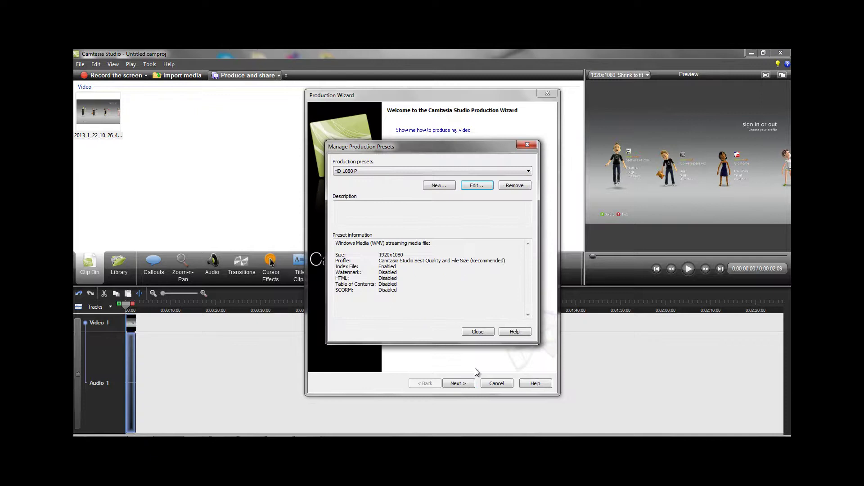
Choose HD 1080 P in the Production Wizard and select the 'Untitled' production name.
{"action": "left_click", "coordinate": [480, 333]}
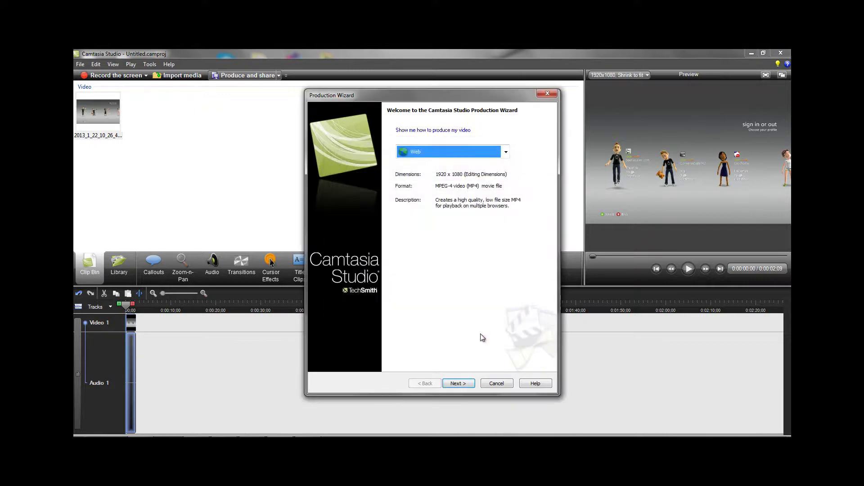
{"action": "left_click", "coordinate": [430, 153]}
{"action": "left_click", "coordinate": [421, 218]}
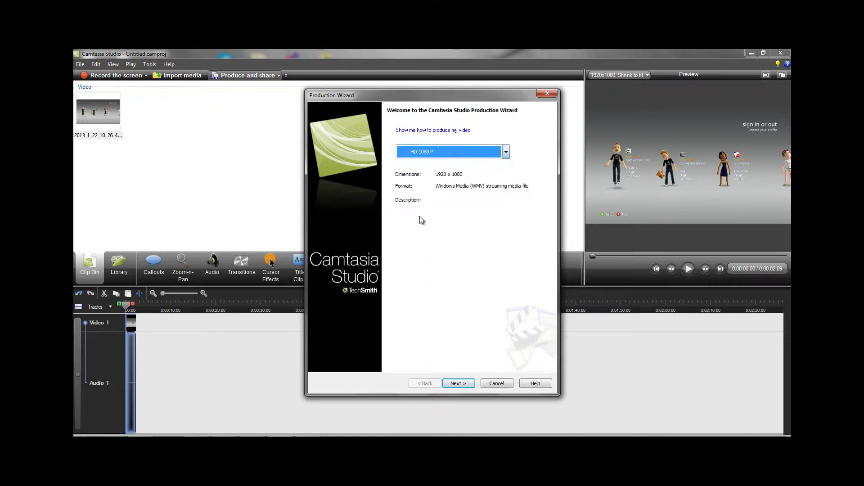
{"action": "left_click", "coordinate": [458, 385]}
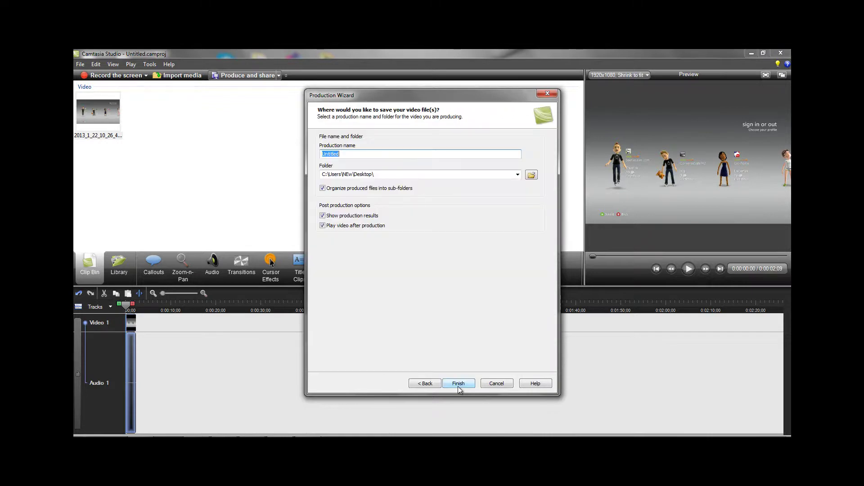
{"action": "left_click", "coordinate": [350, 156]}
{"action": "double_click", "coordinate": [351, 155]}
Cancel the Production Wizard and open the Halo 3 video folder in Windows Explorer.
{"action": "left_click", "coordinate": [495, 381]}
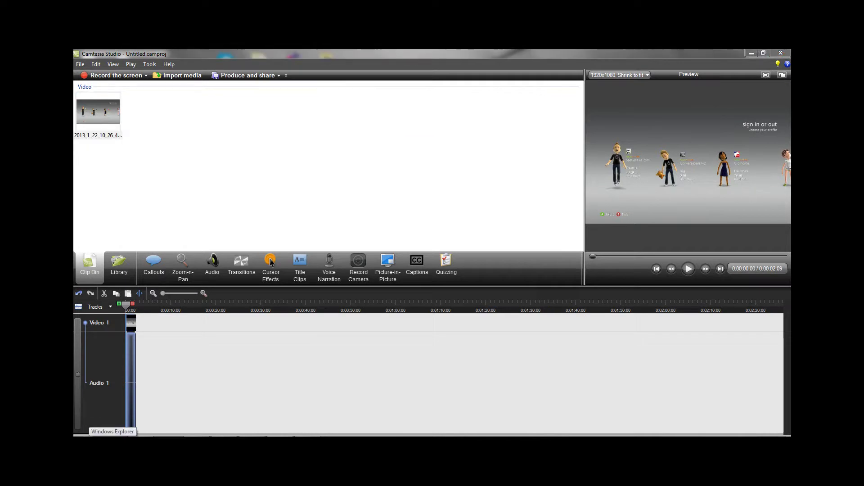
{"action": "left_click", "coordinate": [113, 443]}
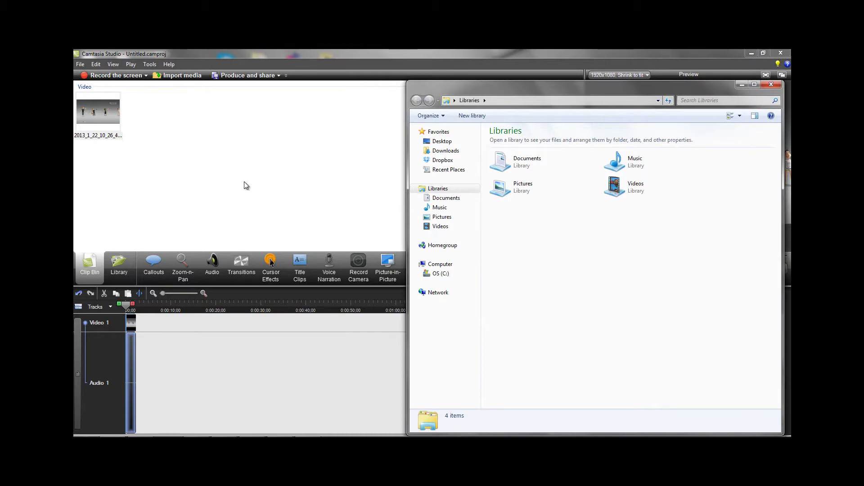
{"action": "left_click", "coordinate": [442, 141]}
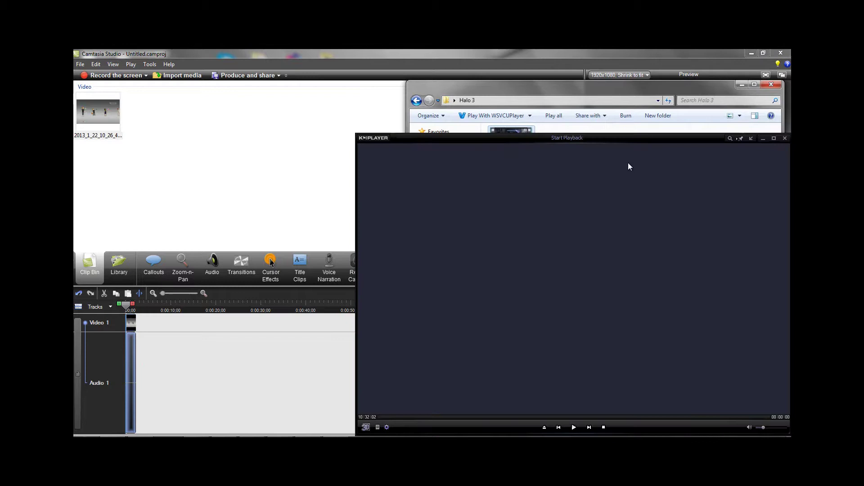
Dismiss KMPlayer's new-version notice and play the Halo 3 video in a 960x600 window.
{"action": "left_click_drag", "start_coordinate": [583, 138], "coordinate": [409, 79]}
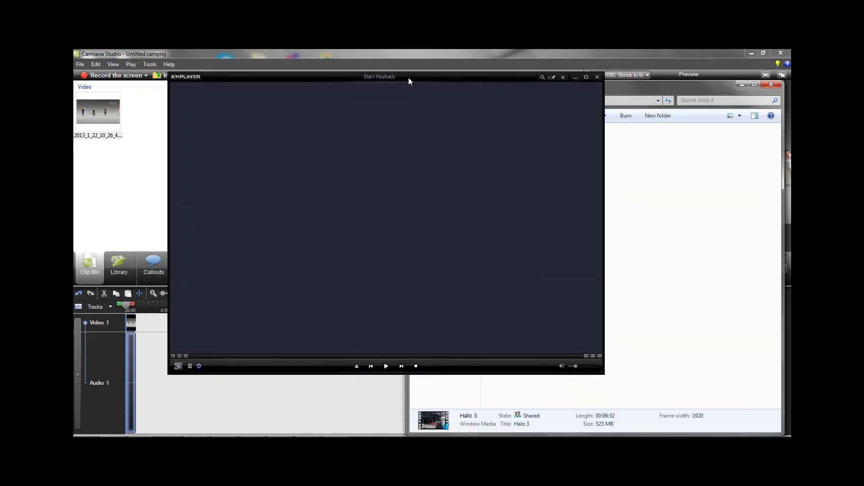
{"action": "left_click", "coordinate": [585, 78]}
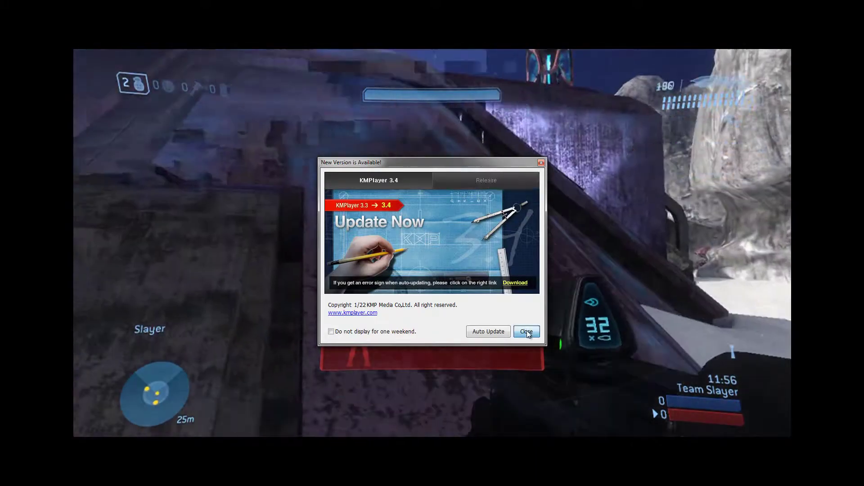
{"action": "left_click", "coordinate": [527, 331]}
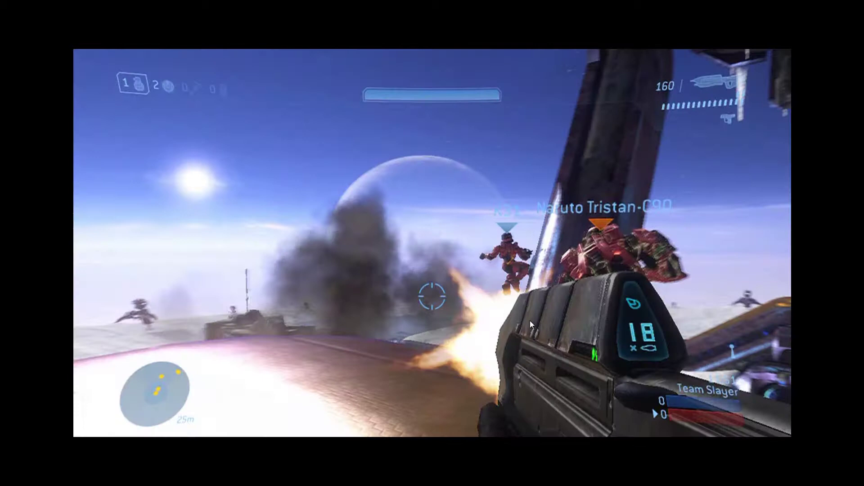
{"action": "left_click", "coordinate": [773, 55]}
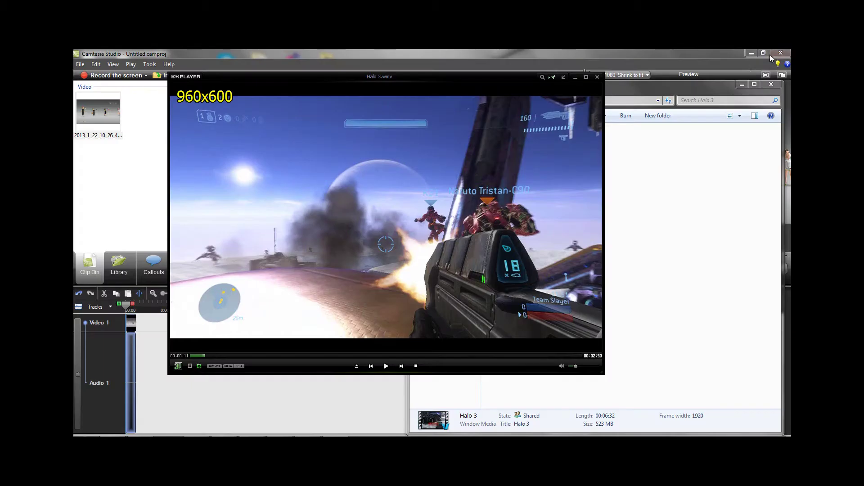
{"action": "left_click", "coordinate": [387, 366]}
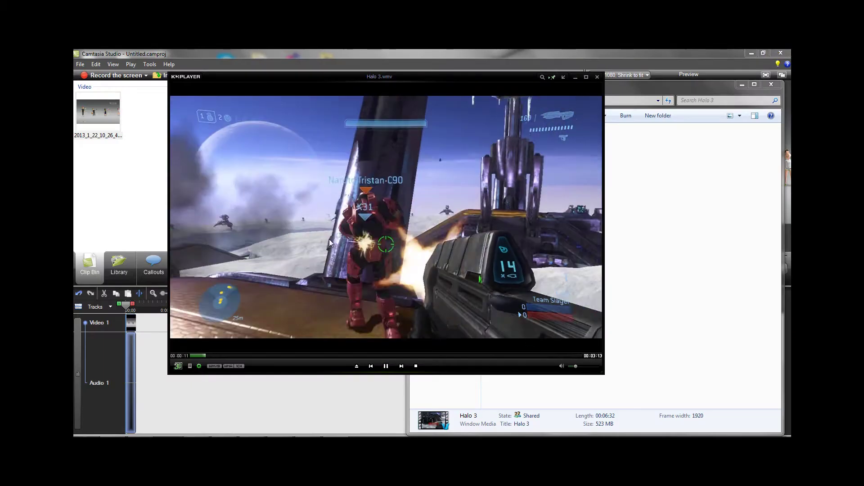